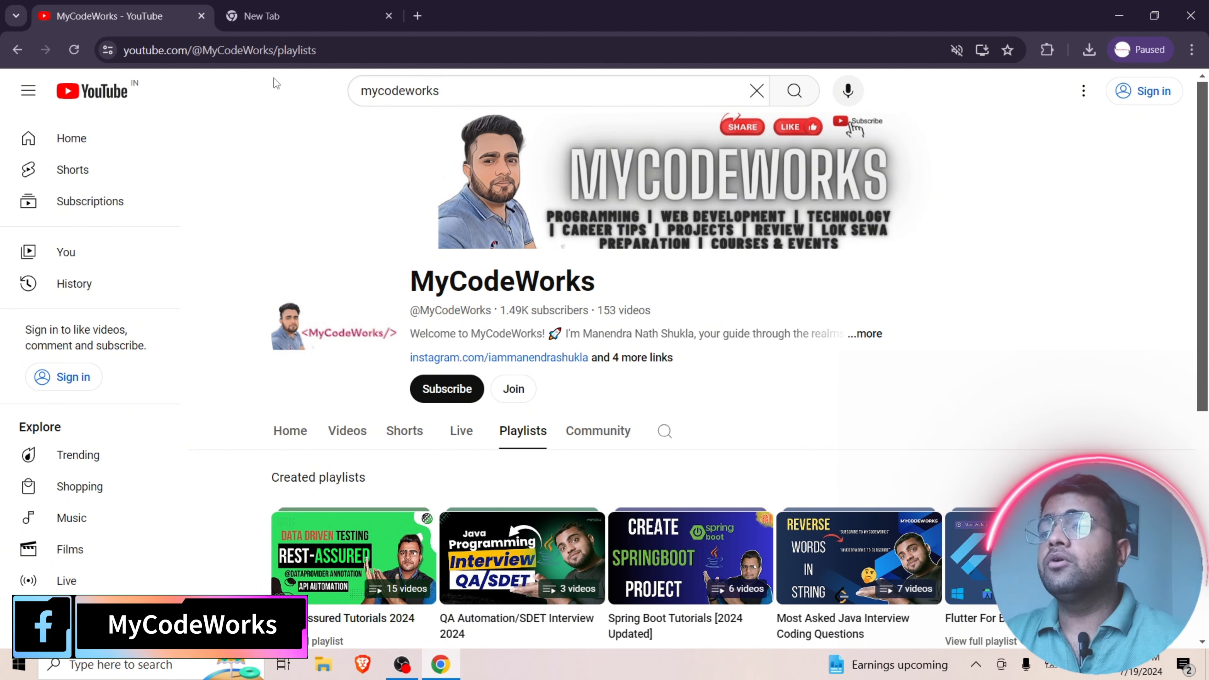
- Search Google for mongodb download in the empty browser tab and open the MongoDB Community Server Download page
click(308, 17)
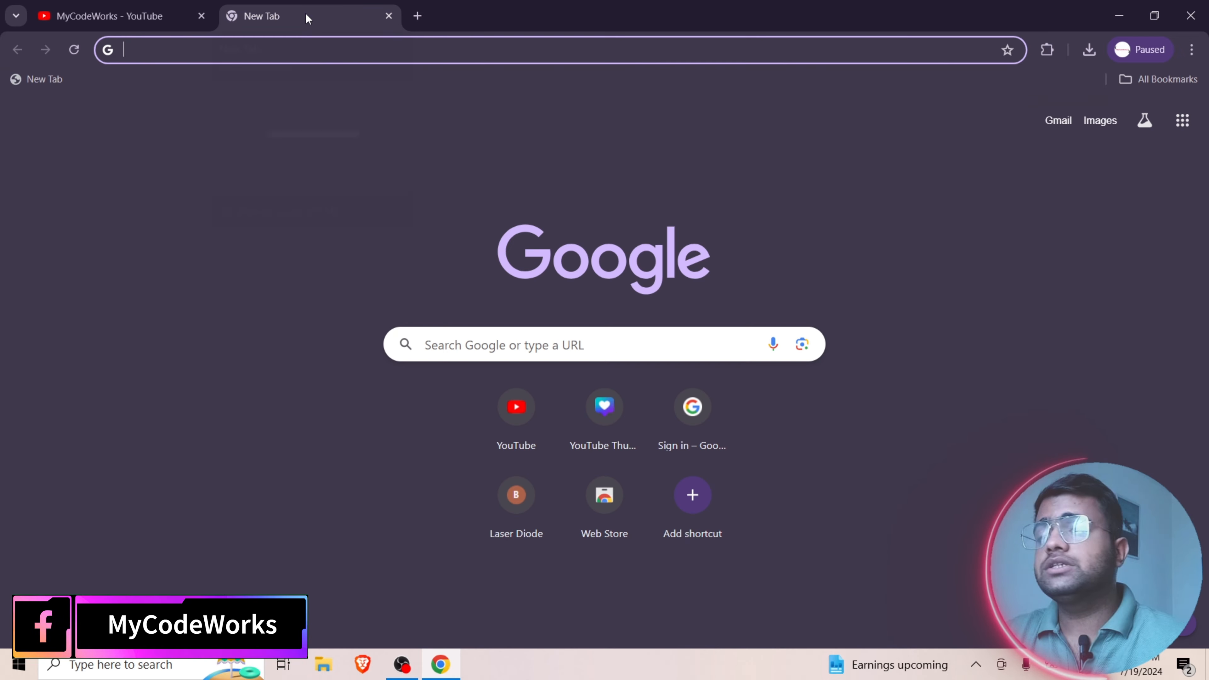
click(301, 56)
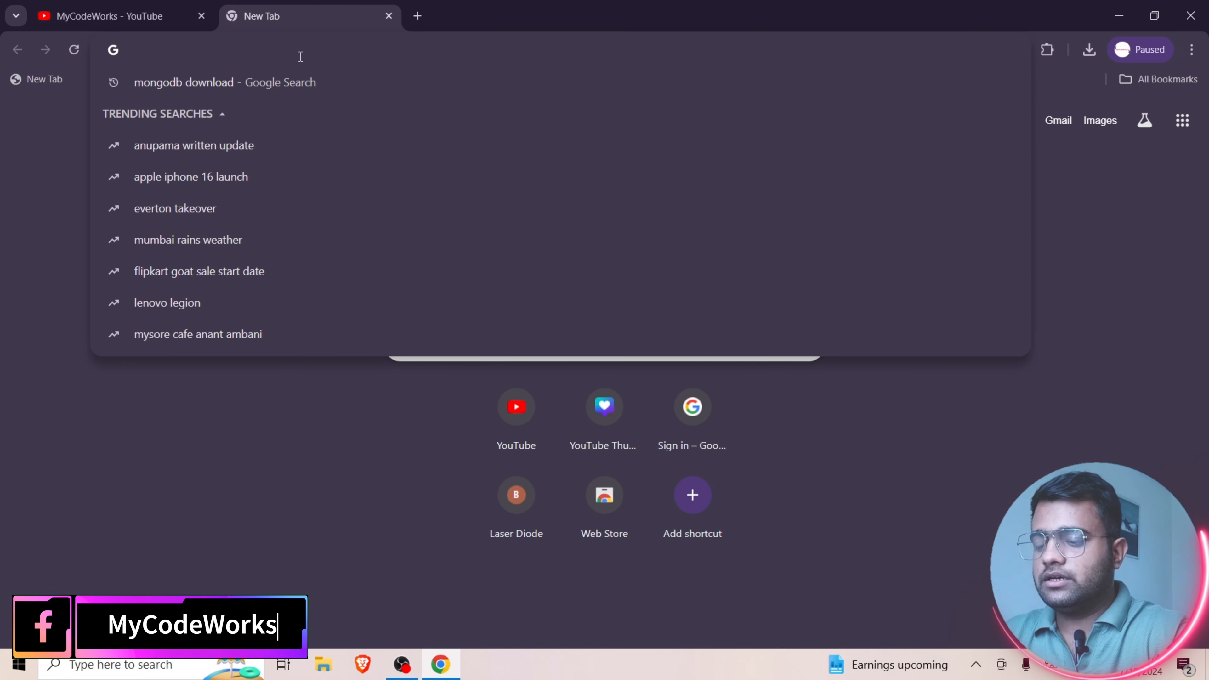
text(mongodb download)
key(Return)
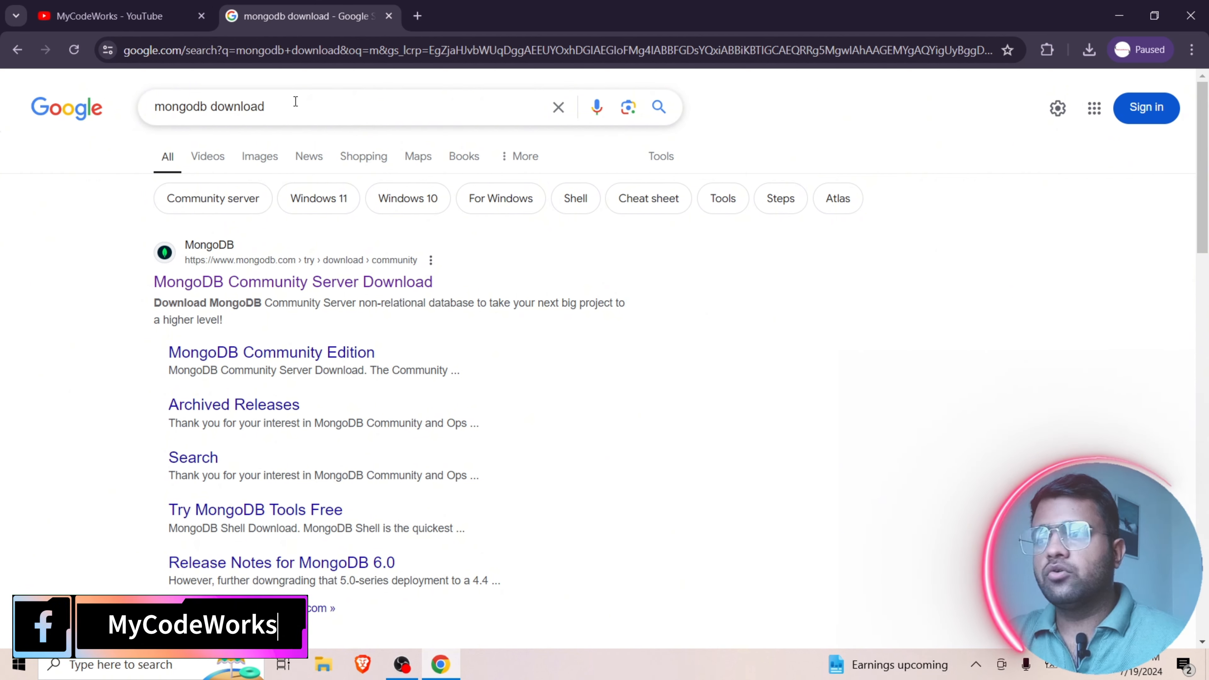
click(303, 283)
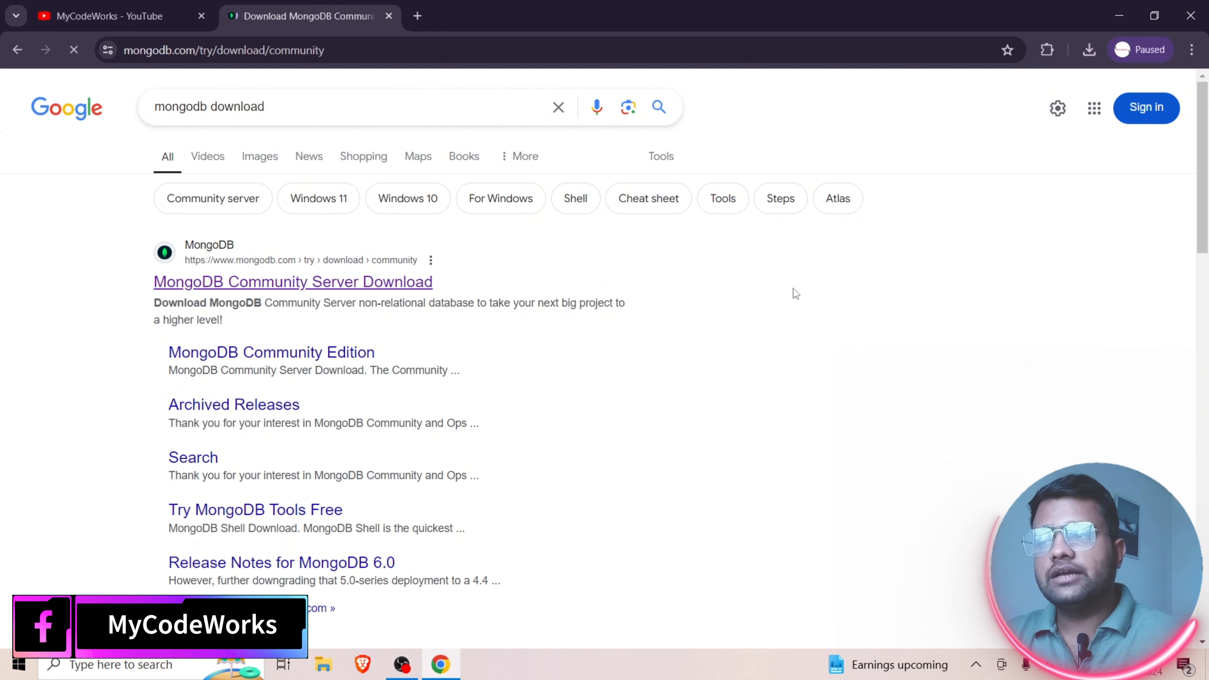
- Set the MongoDB Community Server download version to 8.0.0-rc13 (release candidate)
scroll(805, 286, down, 5)
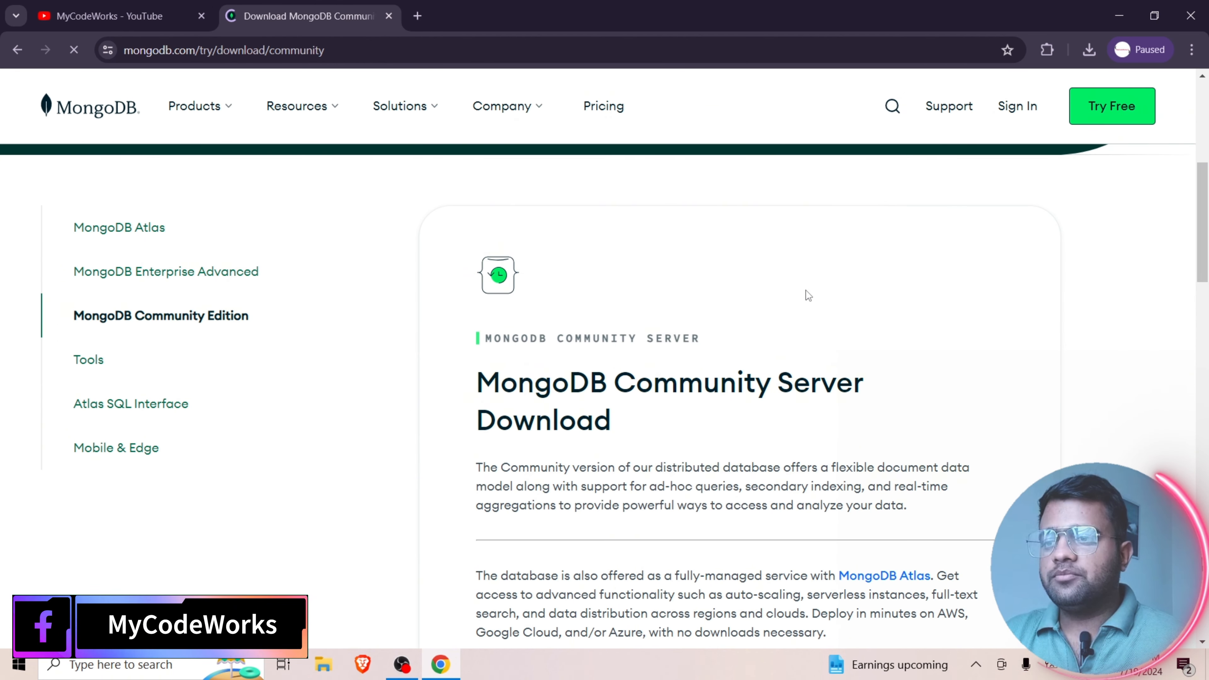
scroll(808, 296, down, 10)
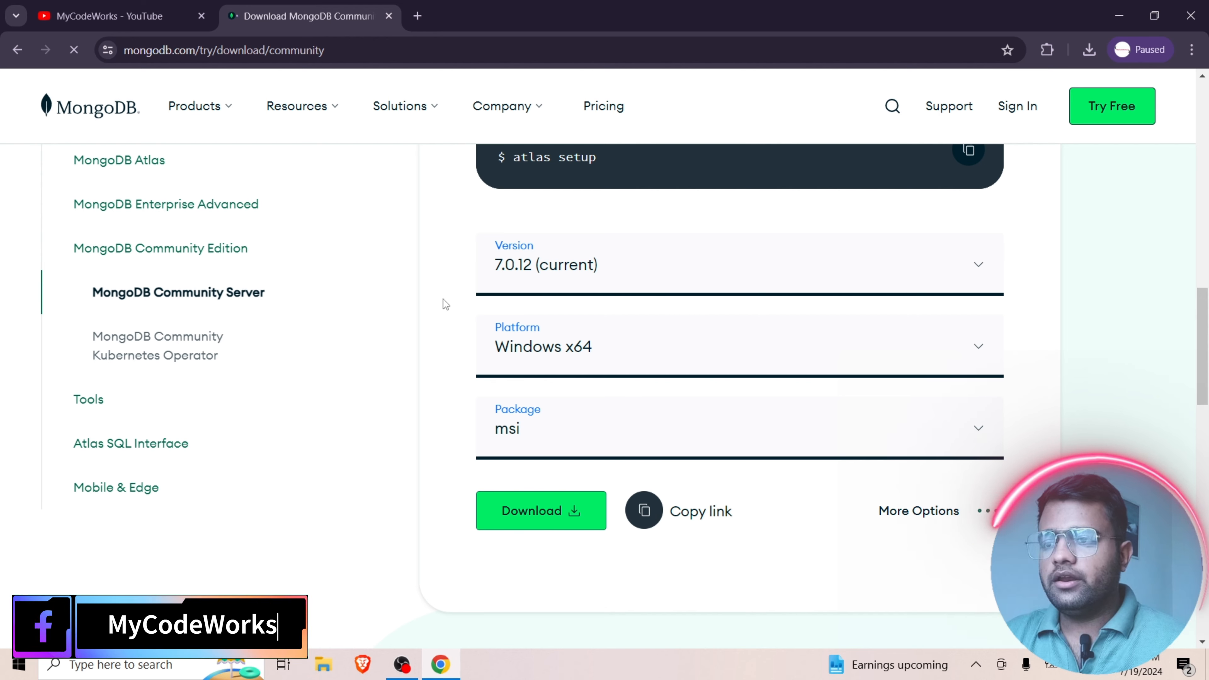
click(980, 268)
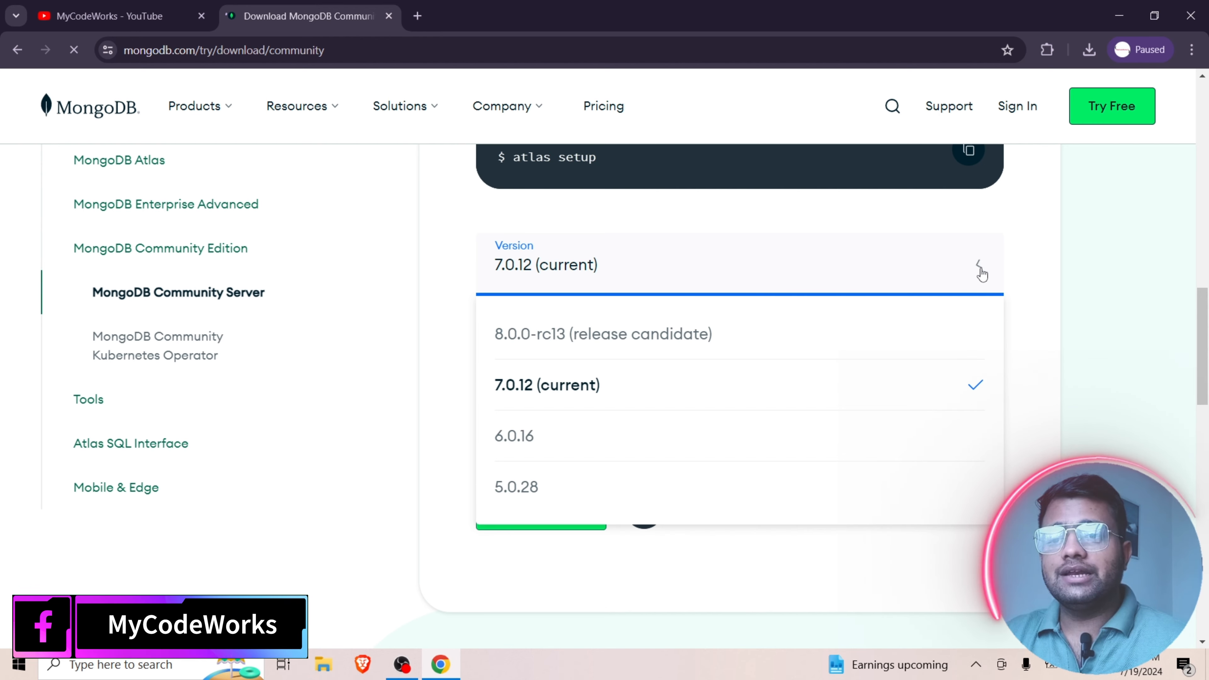
click(560, 347)
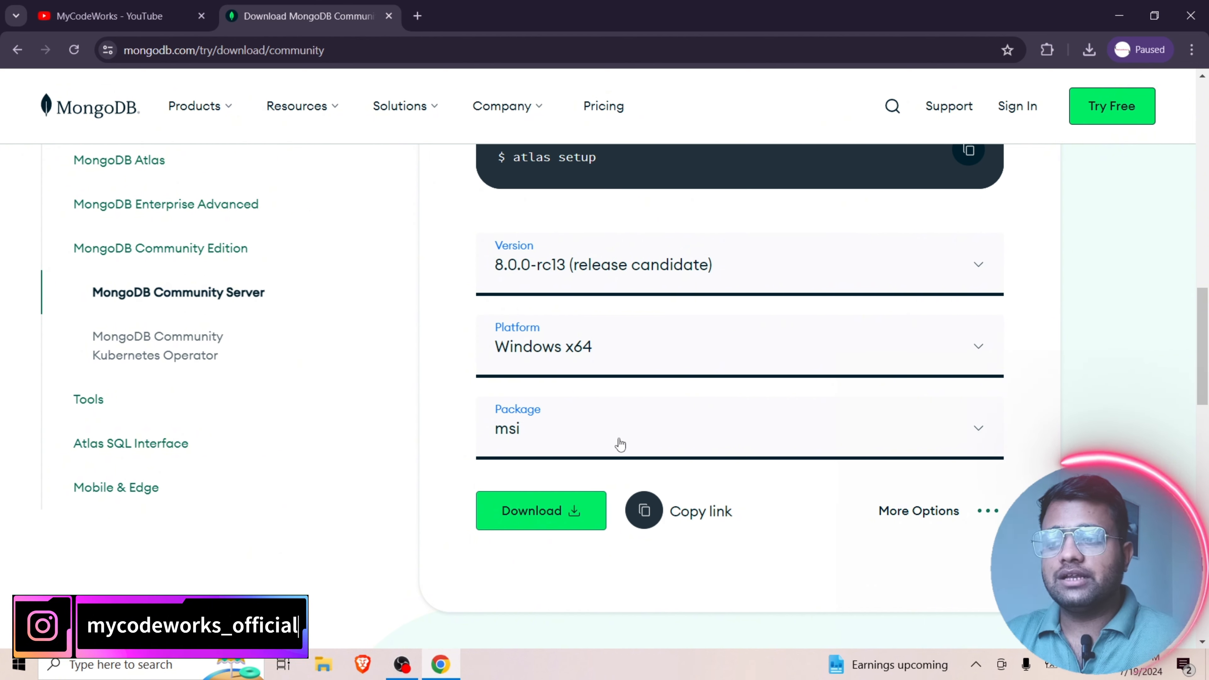
- Review the platforms offered for the MongoDB download, leaving Windows x64 selected
click(979, 351)
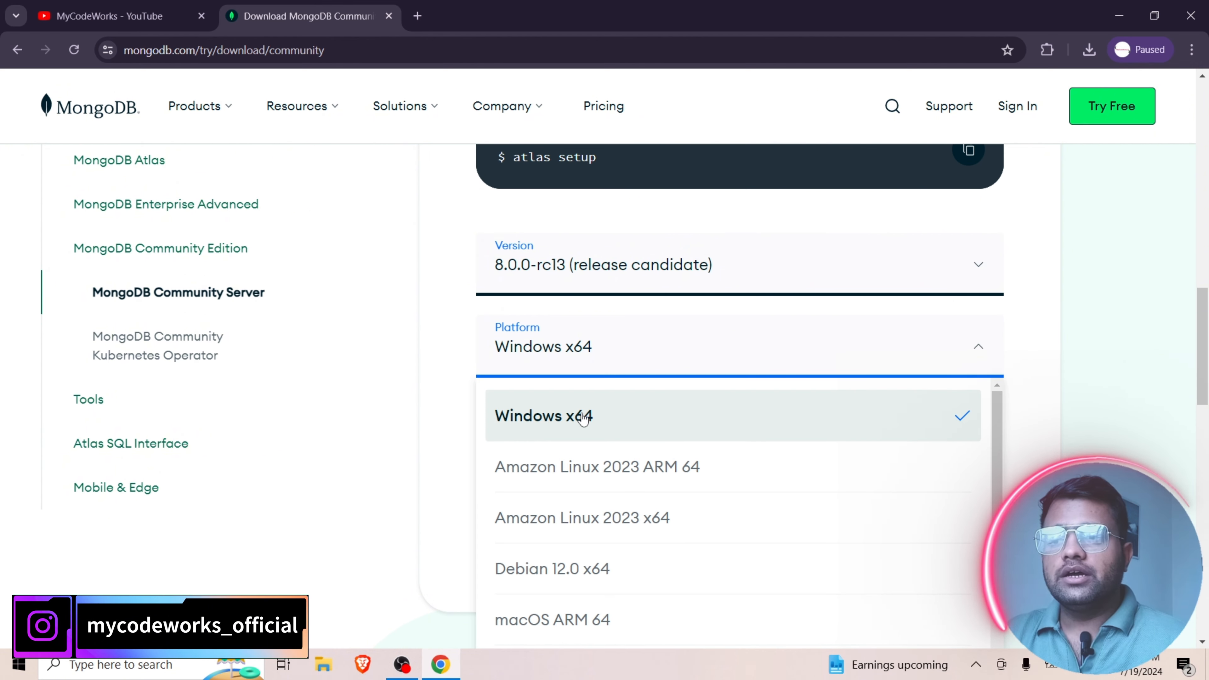
scroll(653, 481, down, 5)
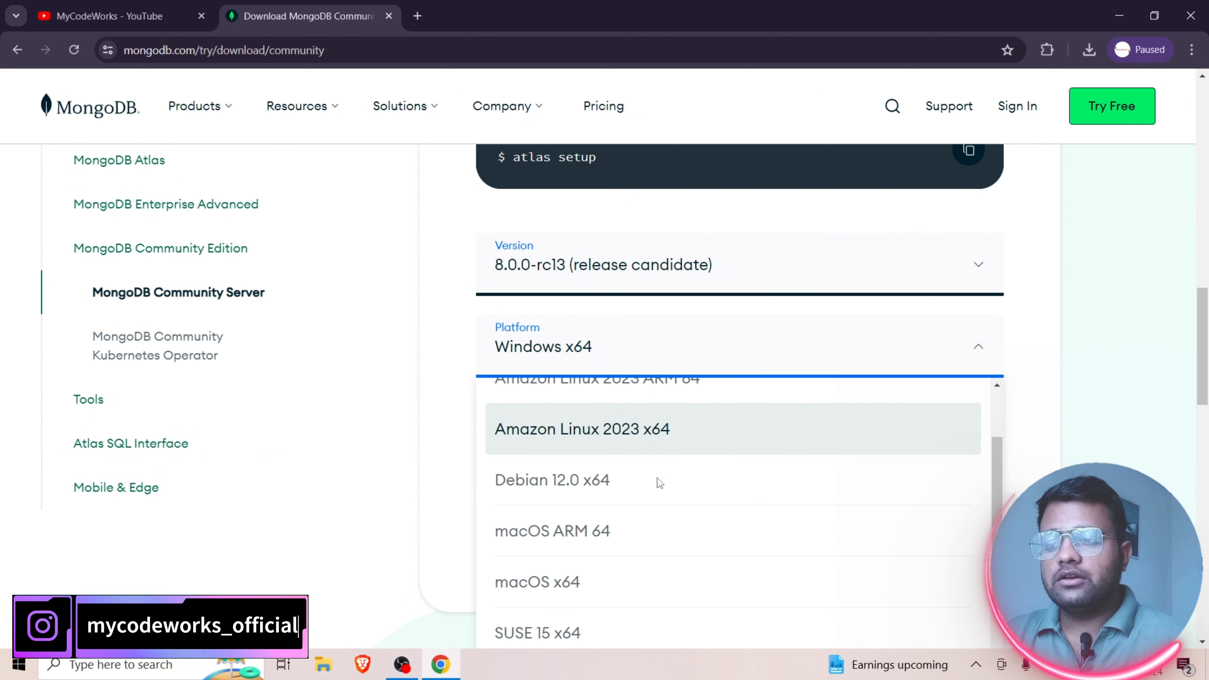
scroll(555, 519, up, 5)
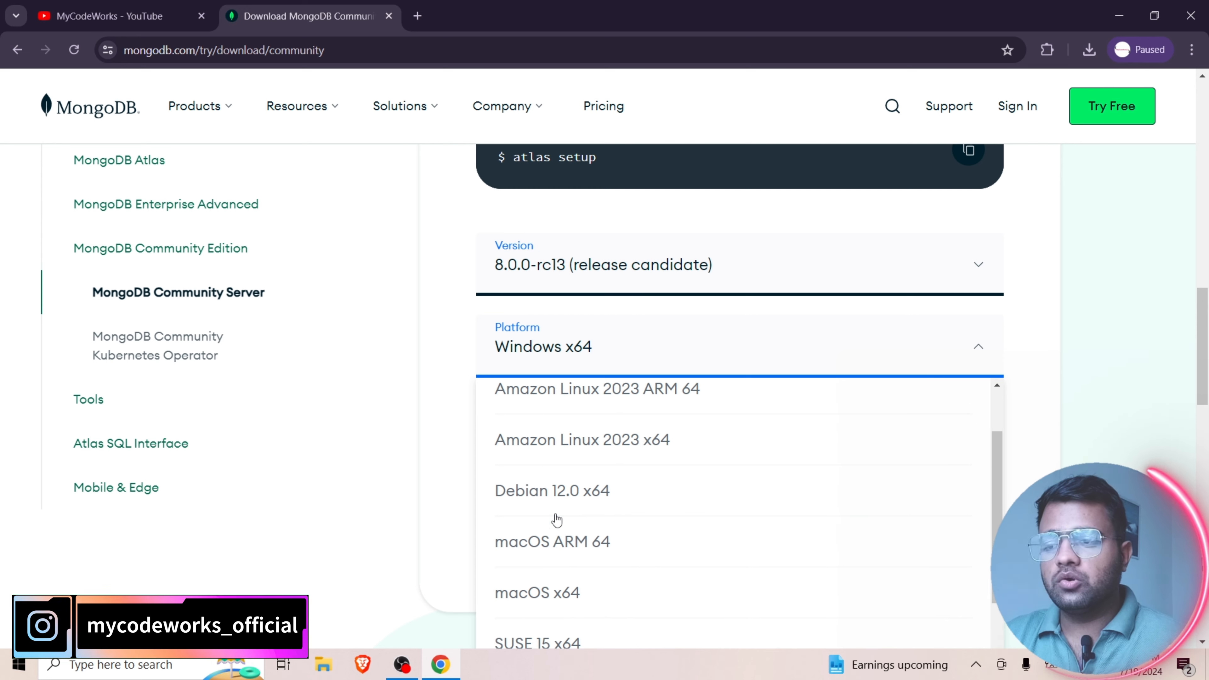
scroll(619, 512, down, 2)
scroll(671, 498, down, 1)
scroll(670, 494, up, 2)
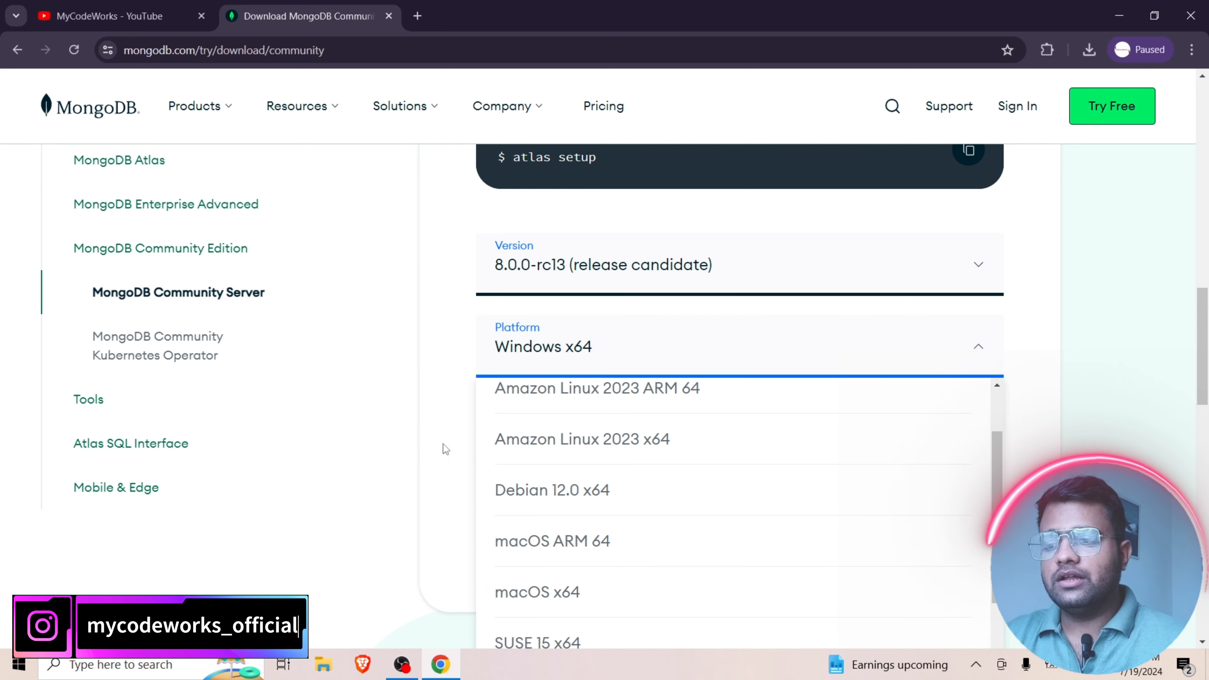
click(413, 429)
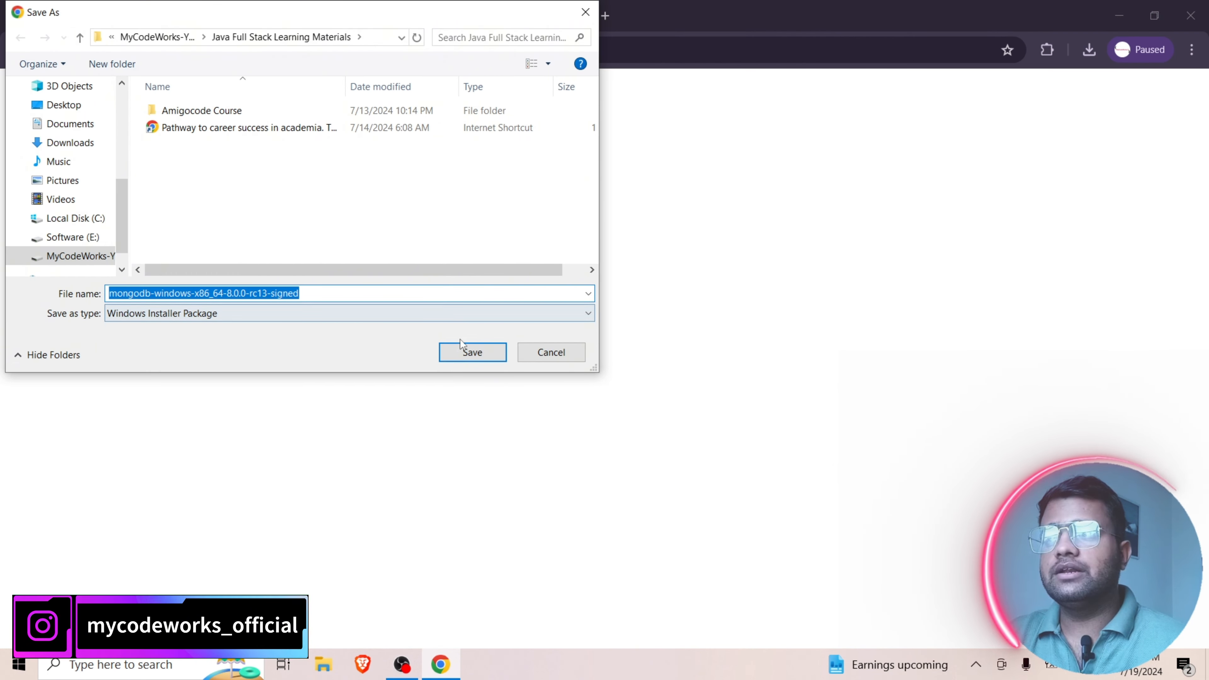
- Save the mongodb-windows-x86_64-8.0.0-rc13-signed installer in the Java Full Stack Learning Materials folder, run it once downloaded, and minimize the browser
click(472, 351)
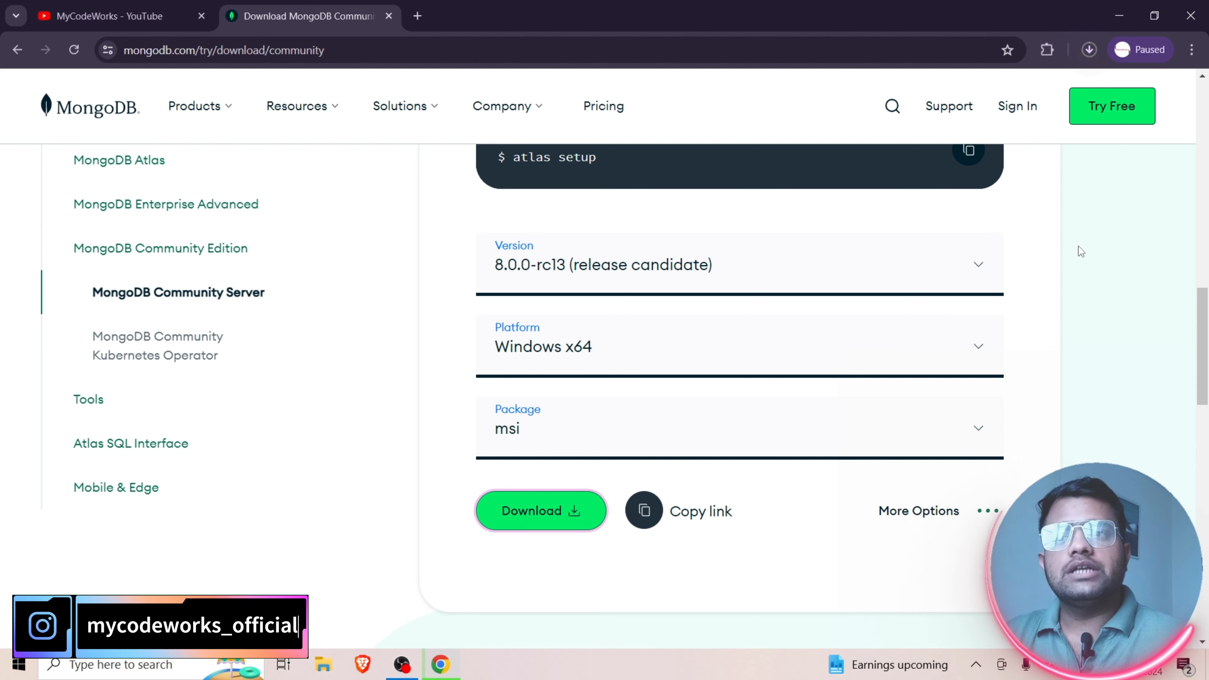
click(1090, 50)
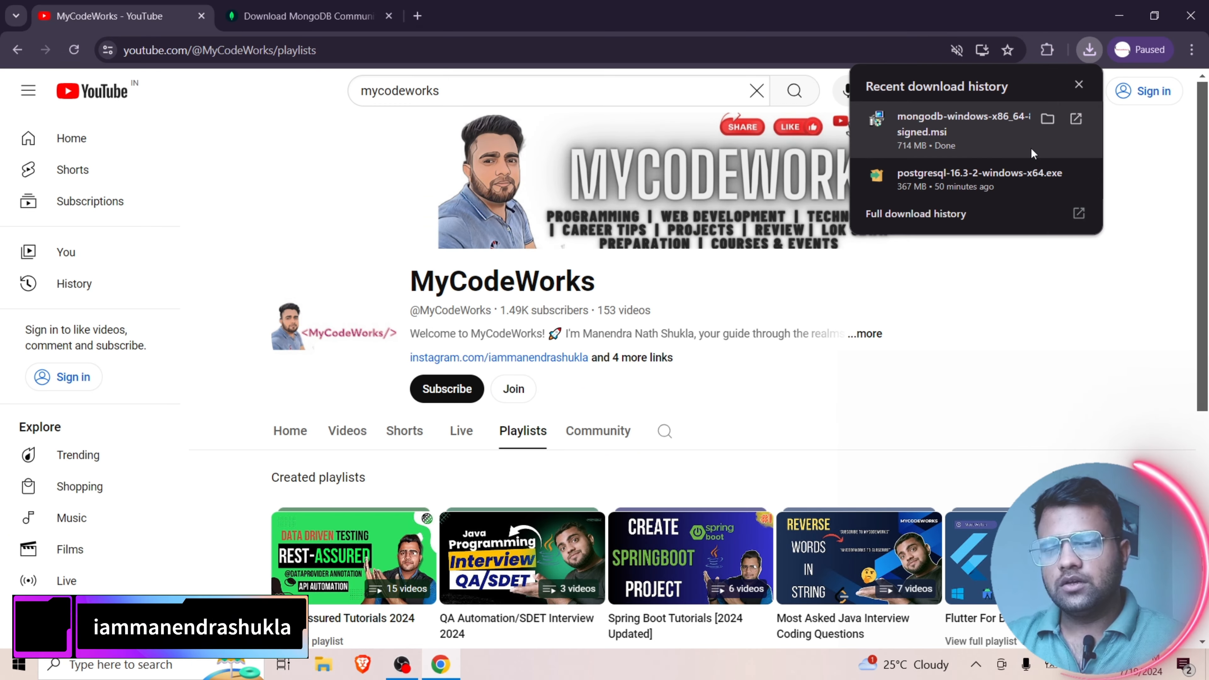
click(1078, 118)
click(1122, 18)
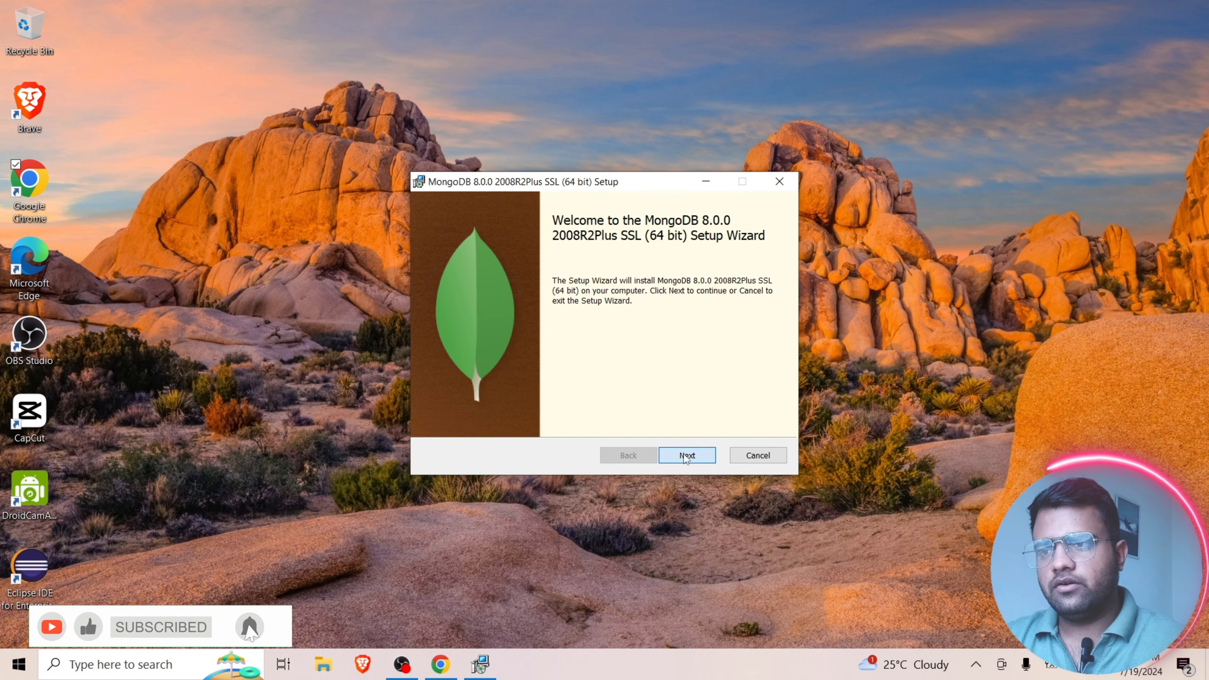
- Accept the license agreement in the MongoDB 8.0.0 setup wizard and continue to the setup type choice
click(684, 454)
click(471, 419)
click(687, 456)
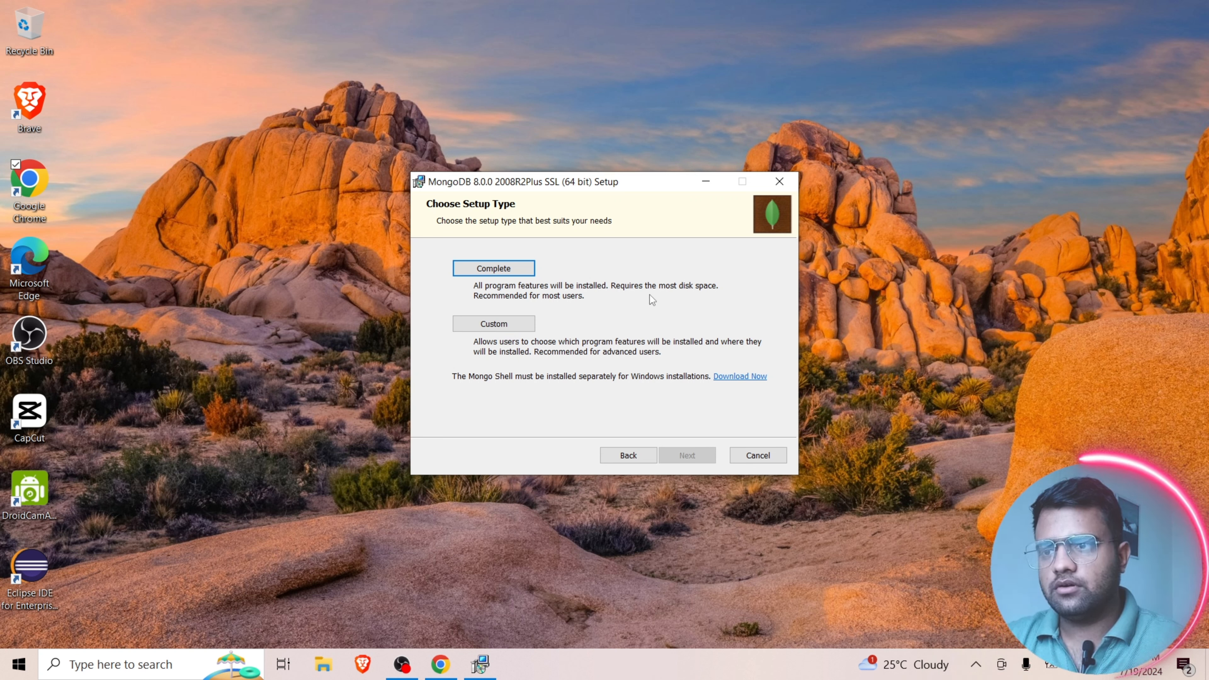
- Examine the Server, Router and Miscellaneous Tools features under the Custom setup type, and return to the setup type choice
click(494, 327)
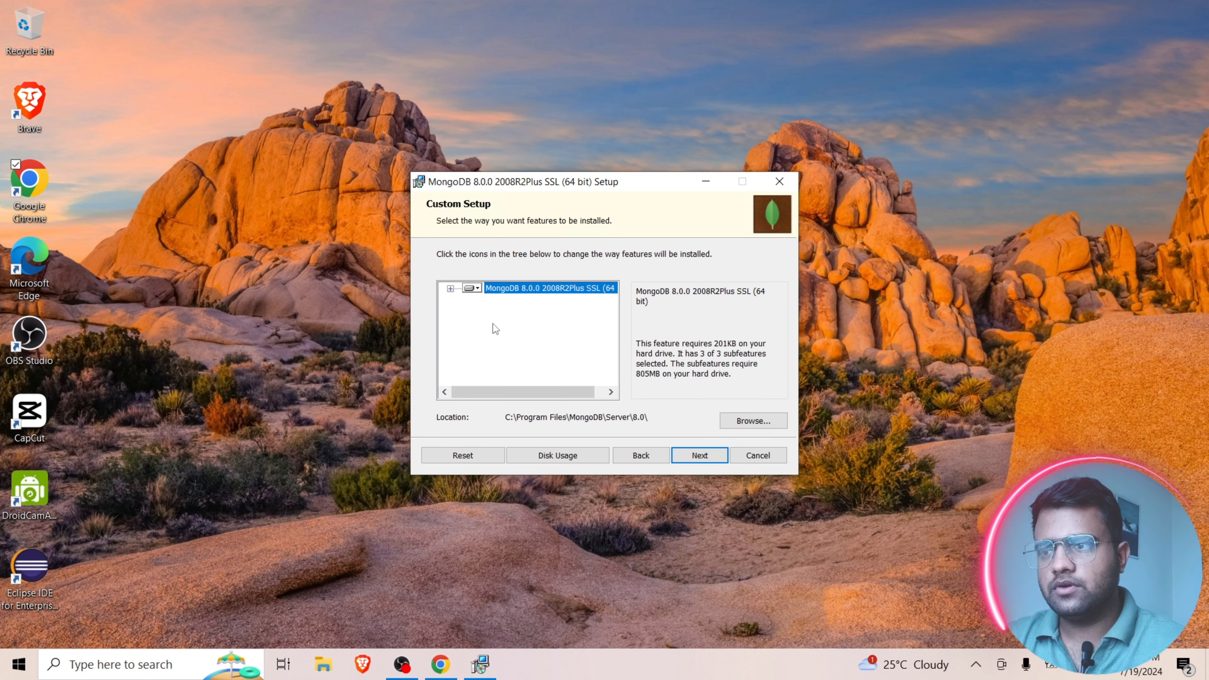
click(450, 290)
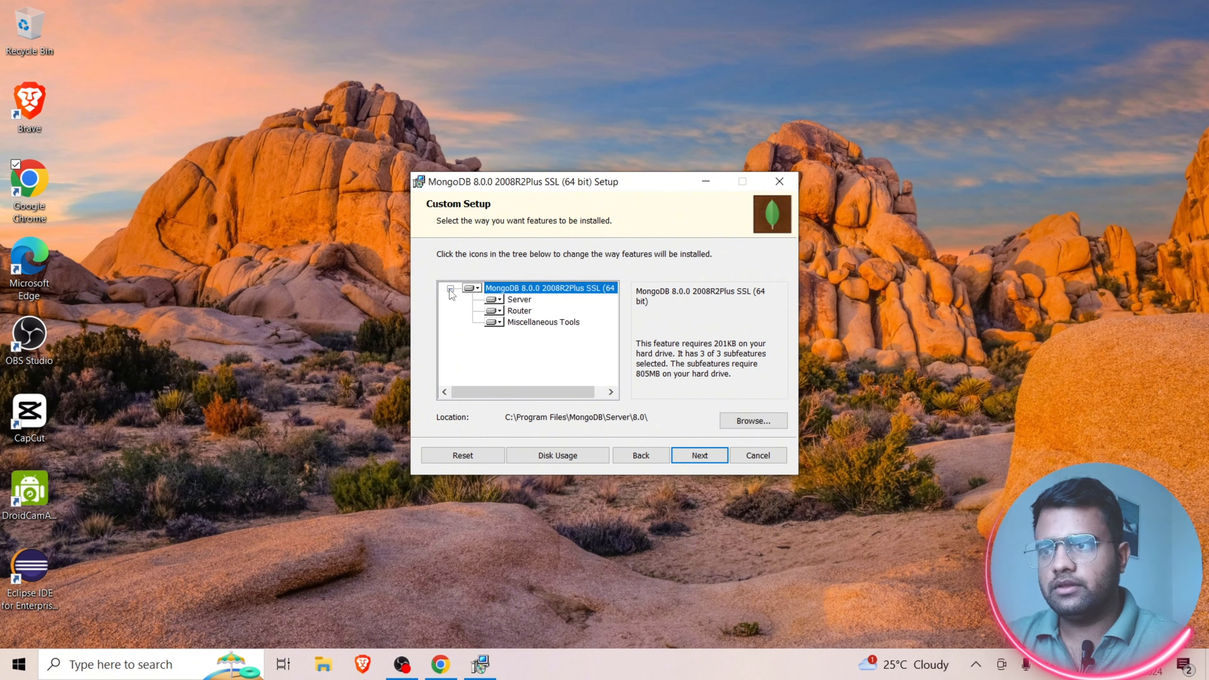
click(501, 304)
click(478, 315)
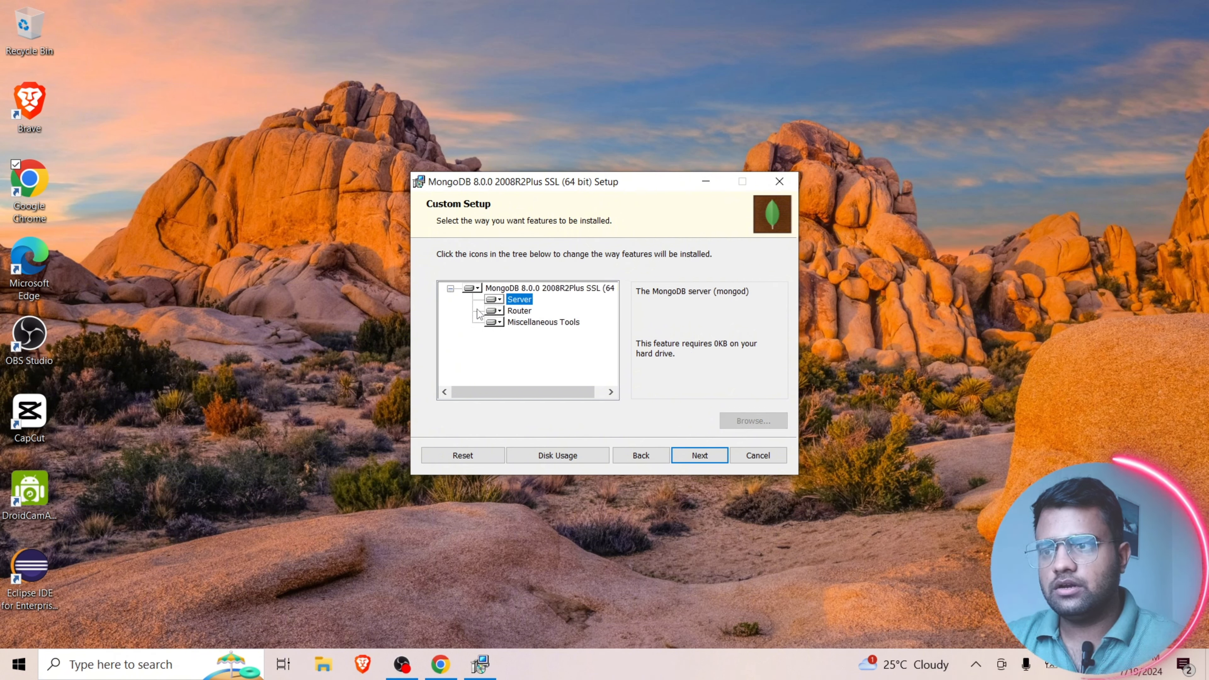
click(499, 312)
click(498, 331)
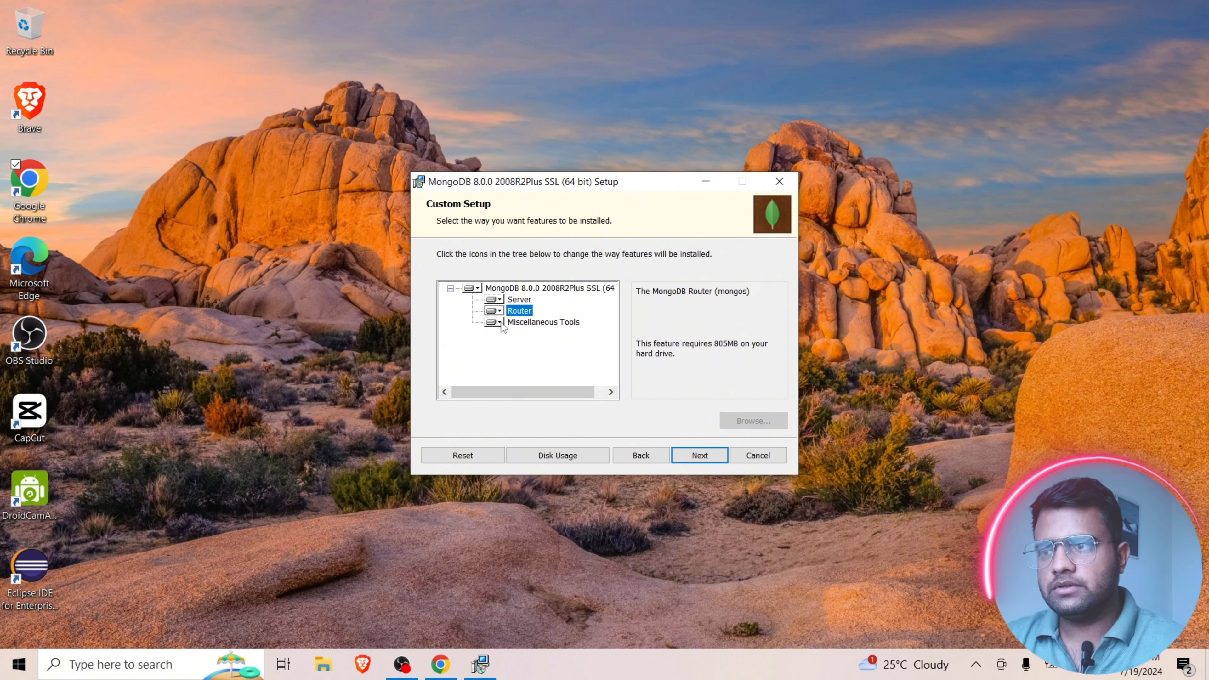
click(500, 324)
click(498, 323)
click(496, 324)
click(496, 324)
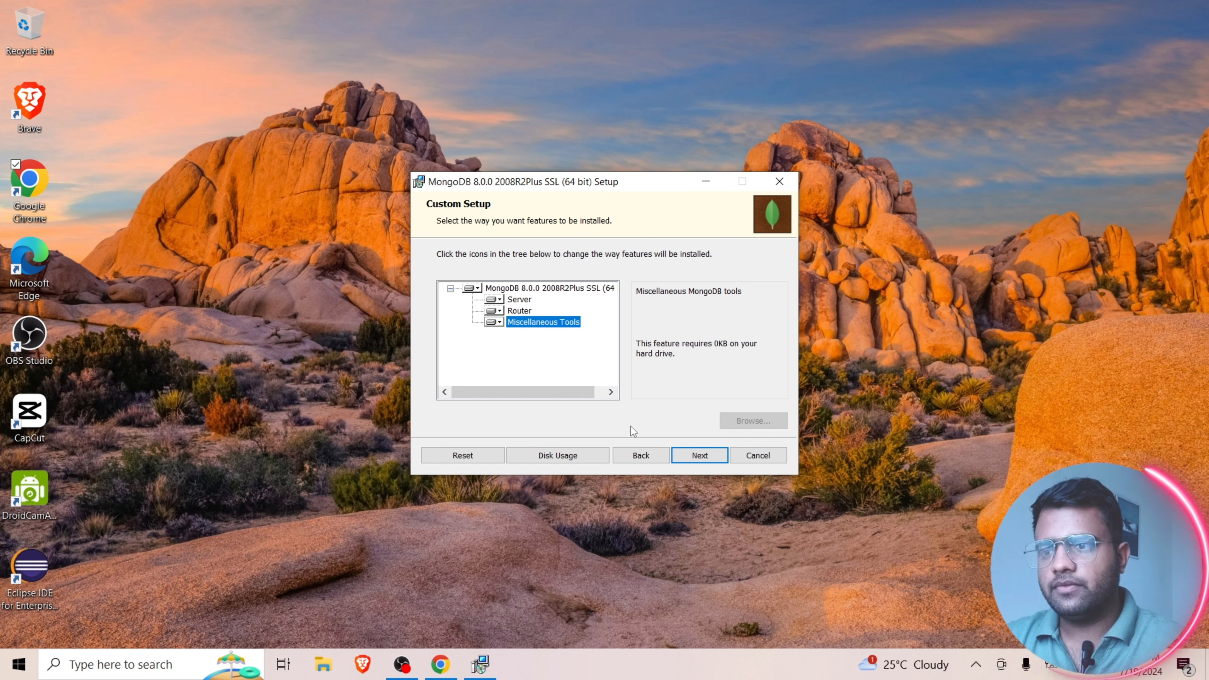
click(640, 457)
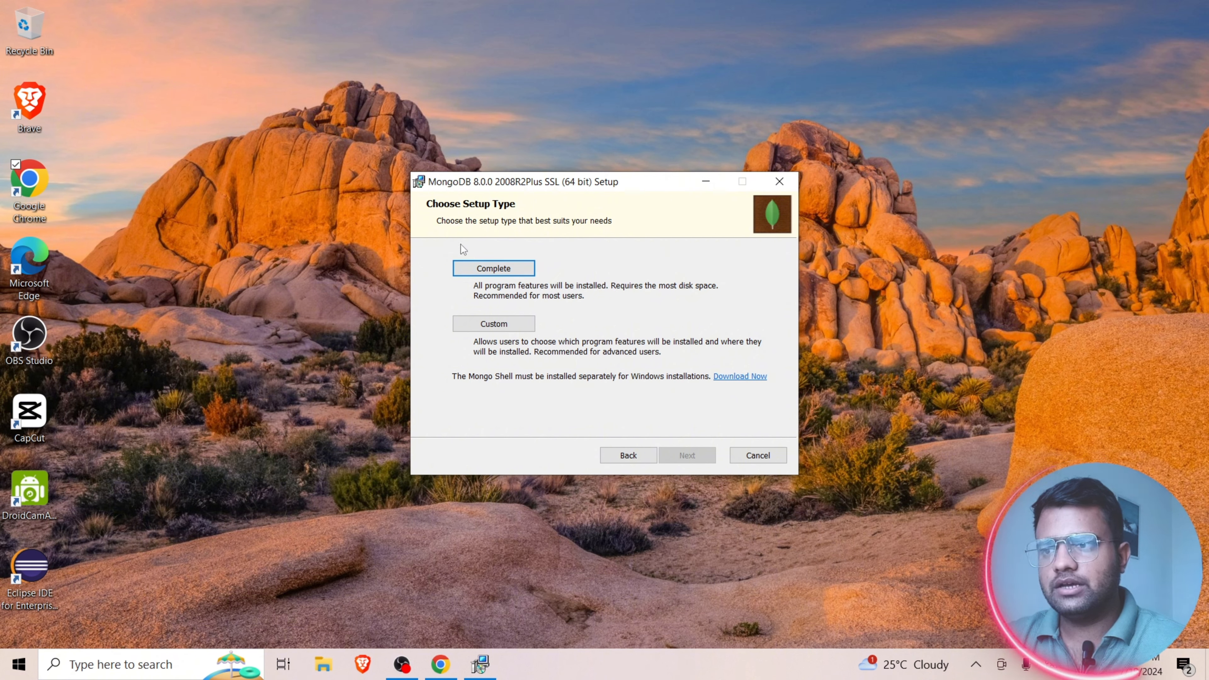
- Install MongoDB with the Complete setup type, running it as a service under the Network Service user and including MongoDB Compass
click(497, 270)
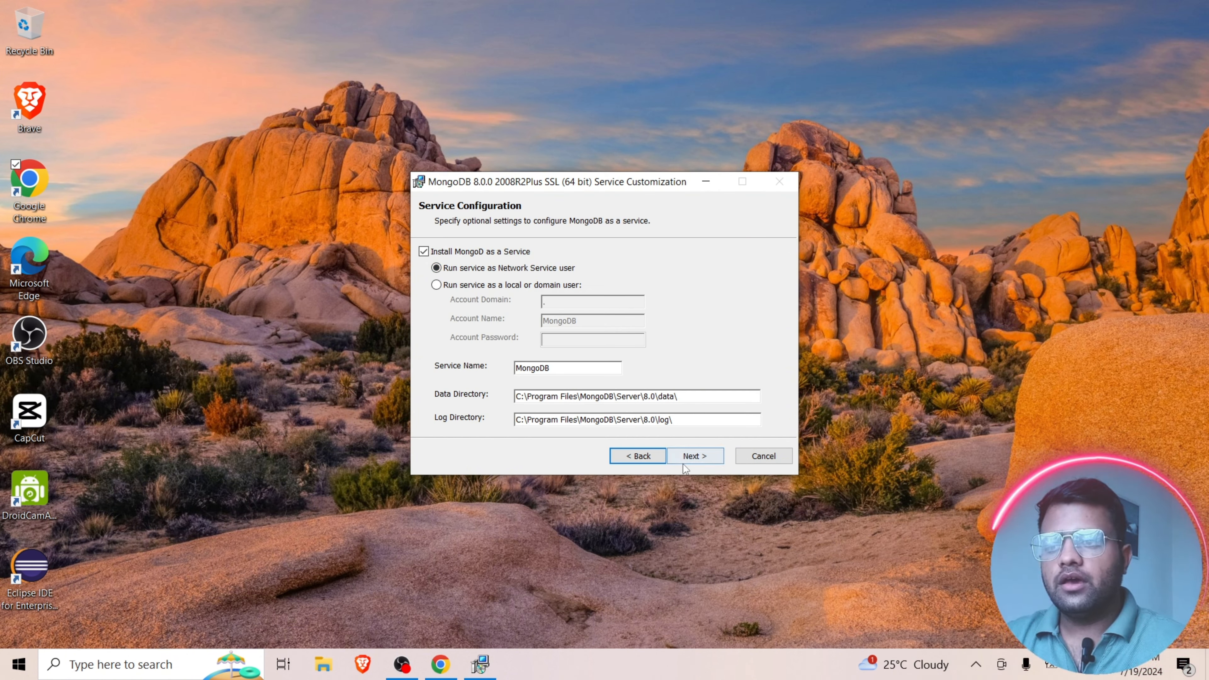
click(695, 456)
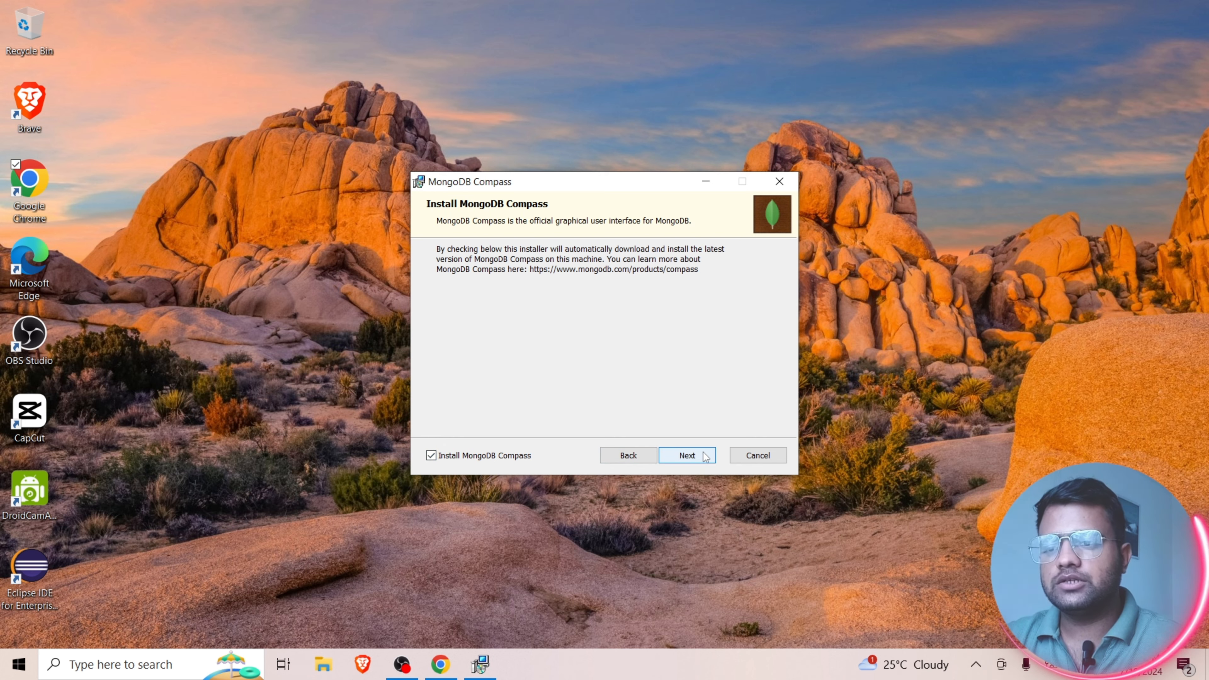
click(689, 456)
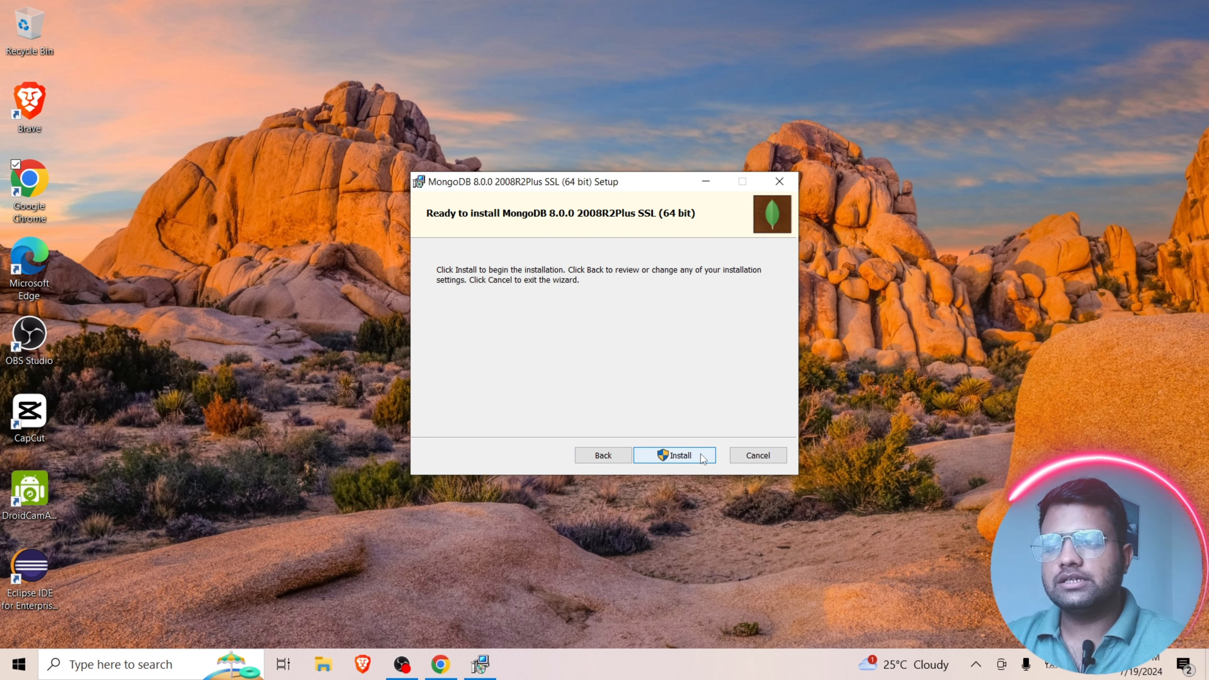
click(702, 456)
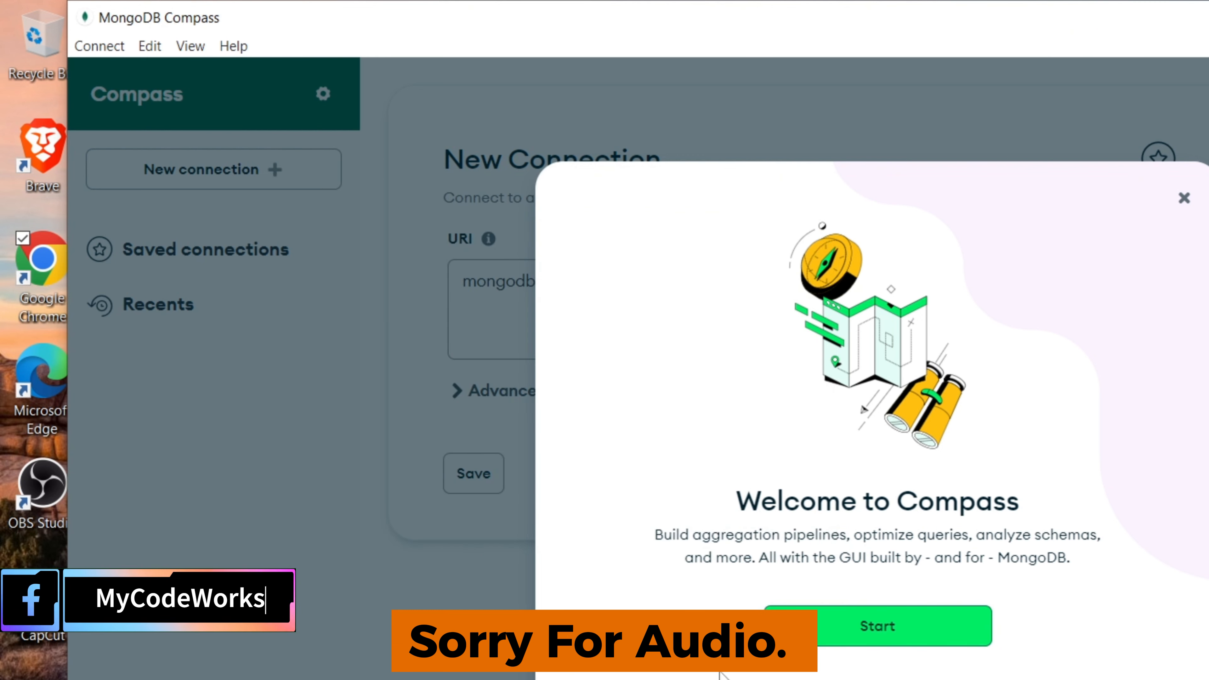
- Start MongoDB Compass from its welcome message and finish the MongoDB setup wizard
click(879, 628)
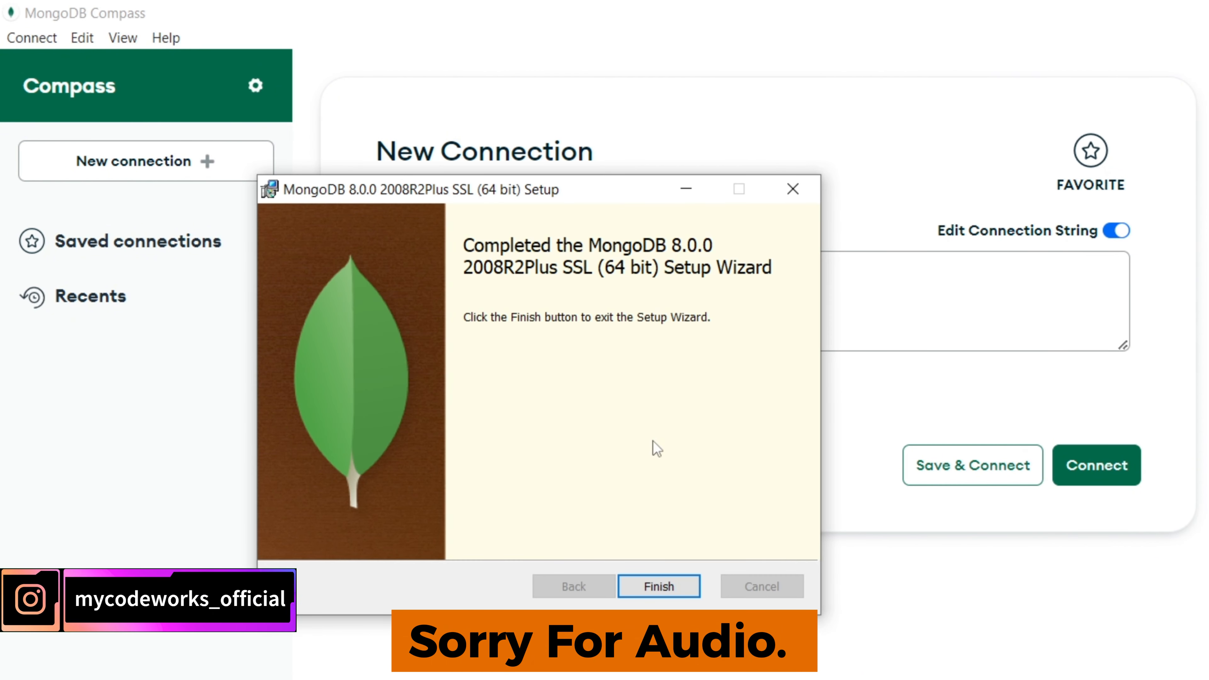
click(661, 587)
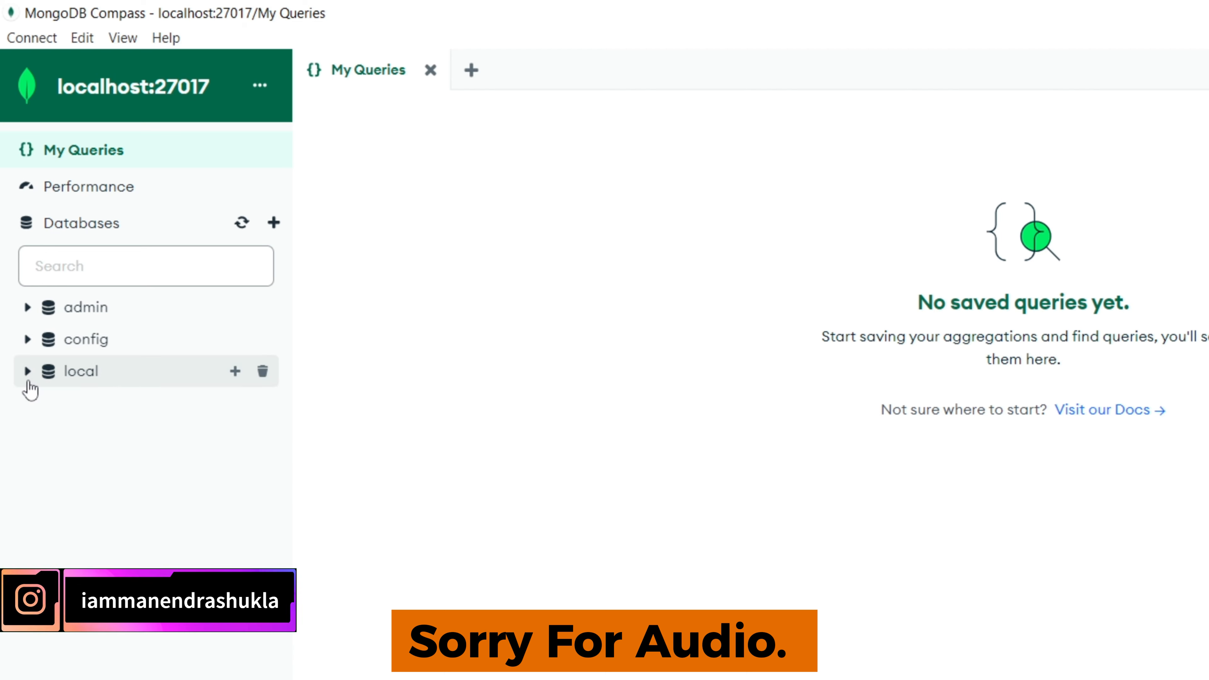
- Expand the local and admin databases of the localhost:27017 connection to view their collections
click(28, 373)
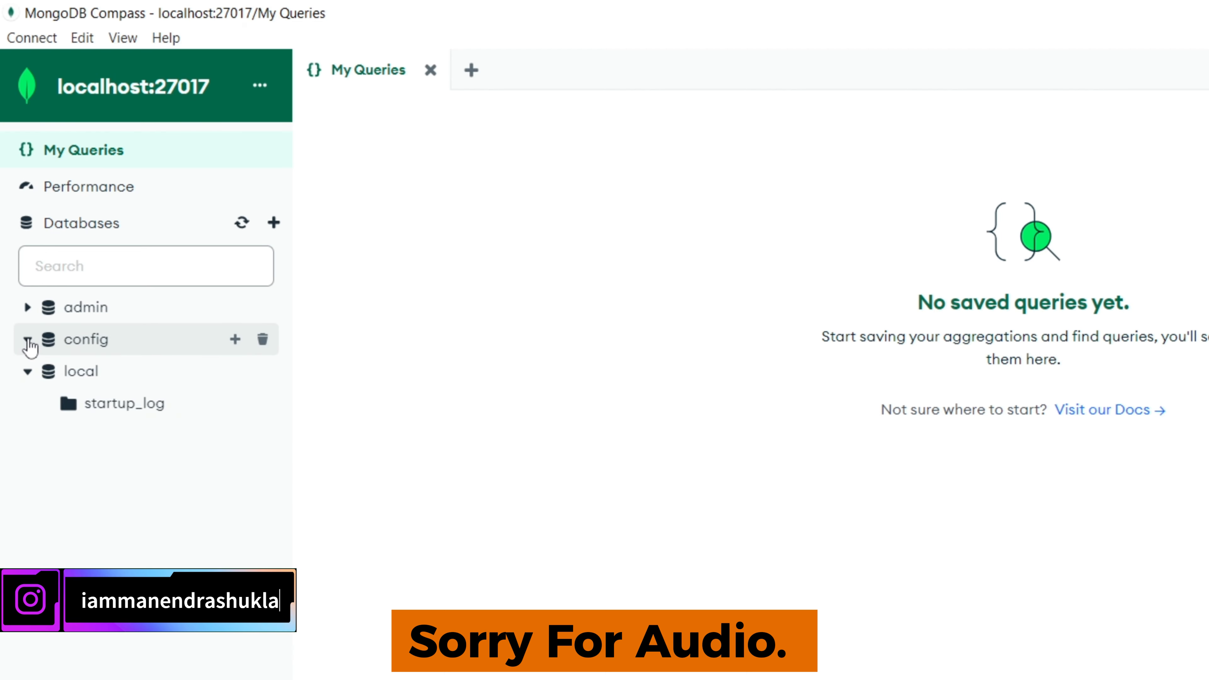
click(28, 317)
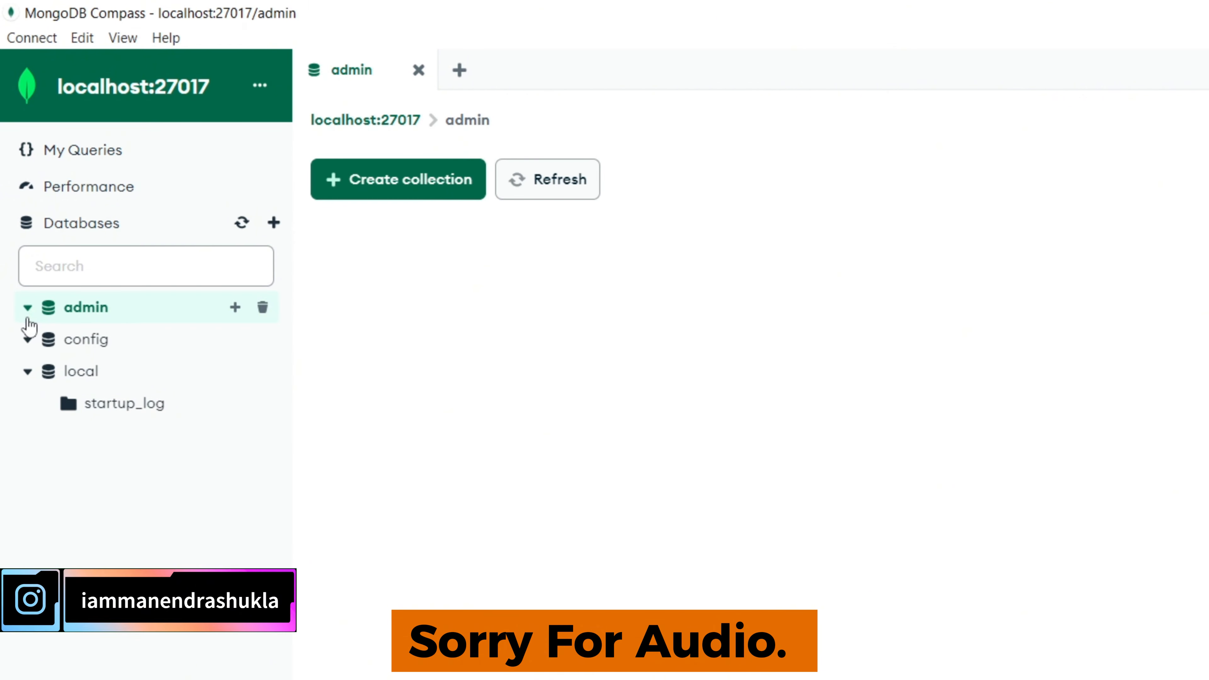